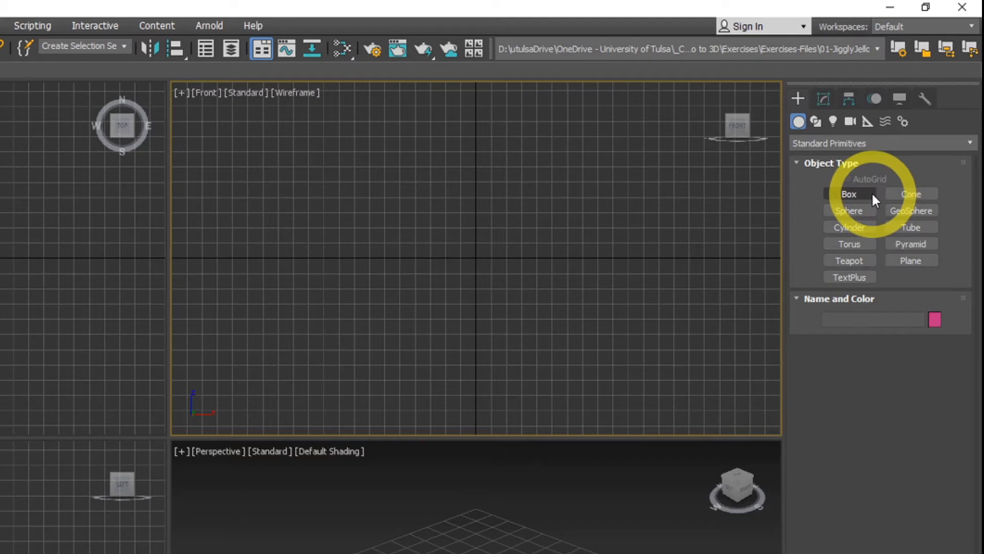
Draw a box about 1.97 m long, 2.09 m wide and 1.10 m high near the Top viewport's origin.
left_click(863, 195)
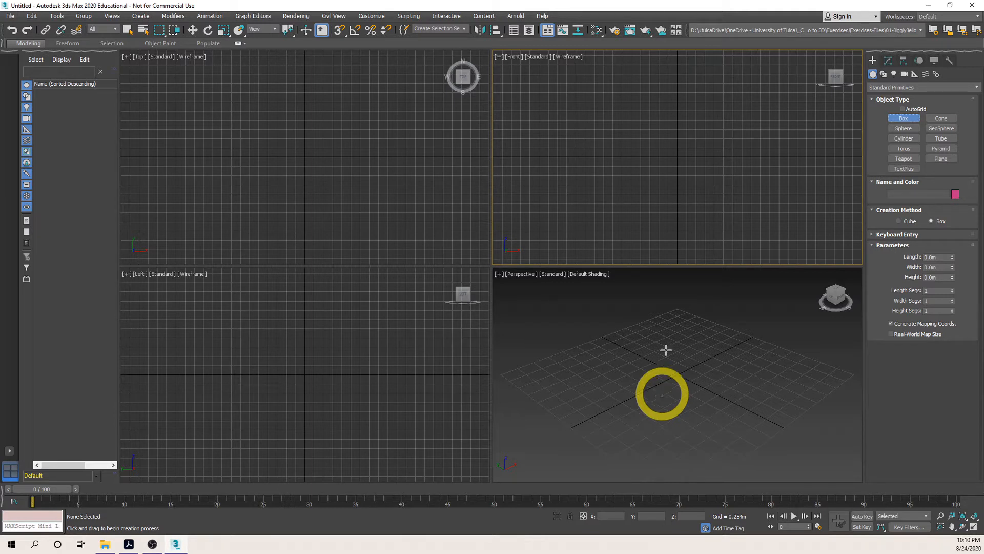
left_click(405, 177)
left_click(330, 340)
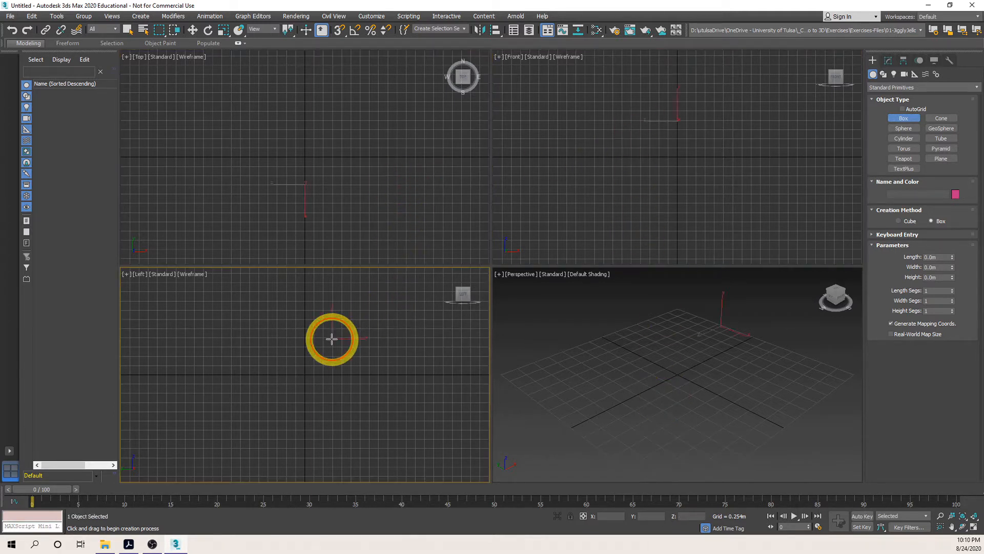
left_click(646, 121)
left_click(323, 376)
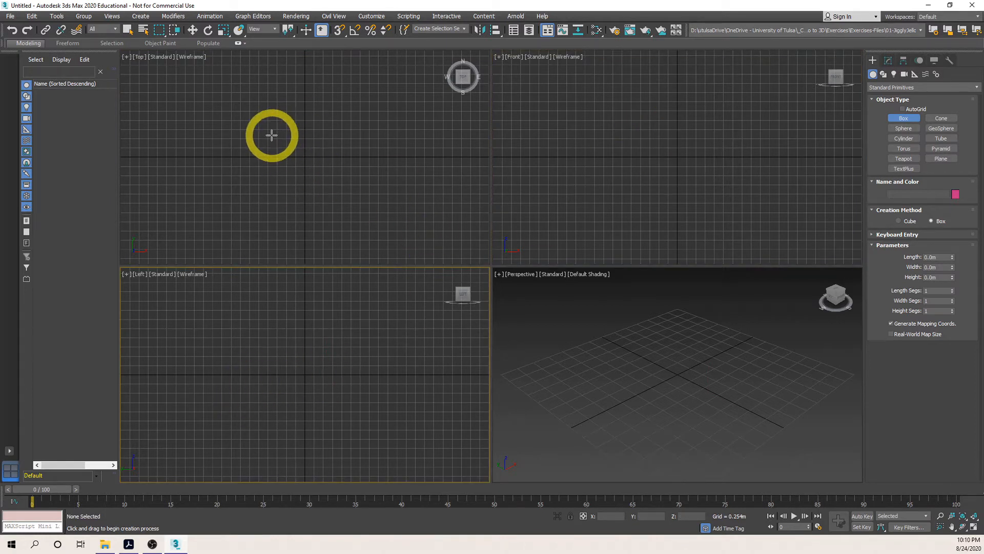
left_click(283, 134)
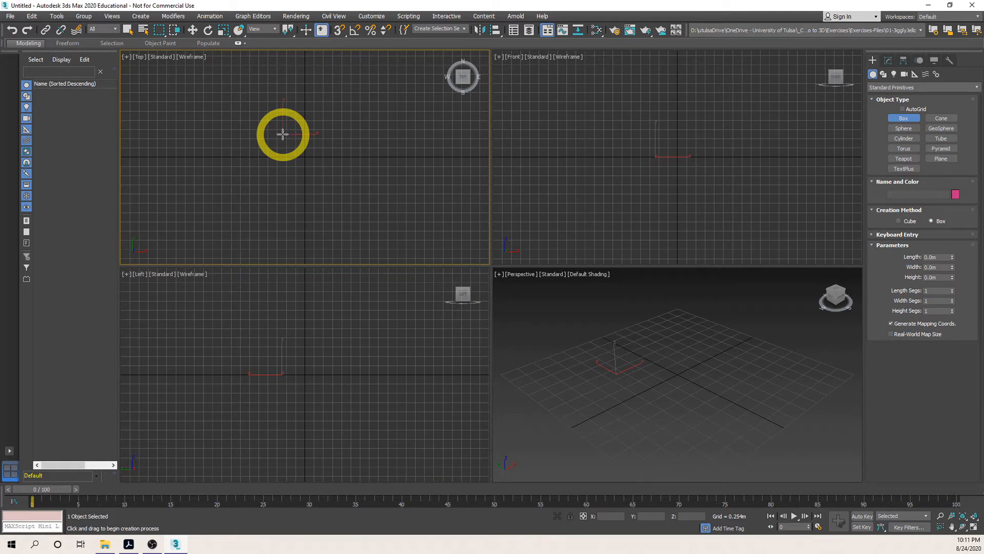
left_click_drag(282, 134, 359, 206)
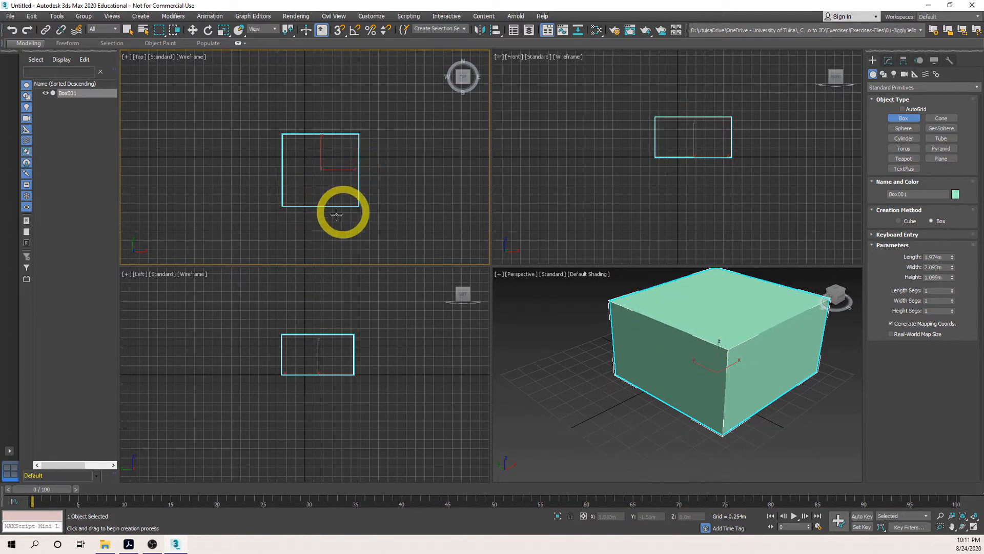
right_click(322, 222)
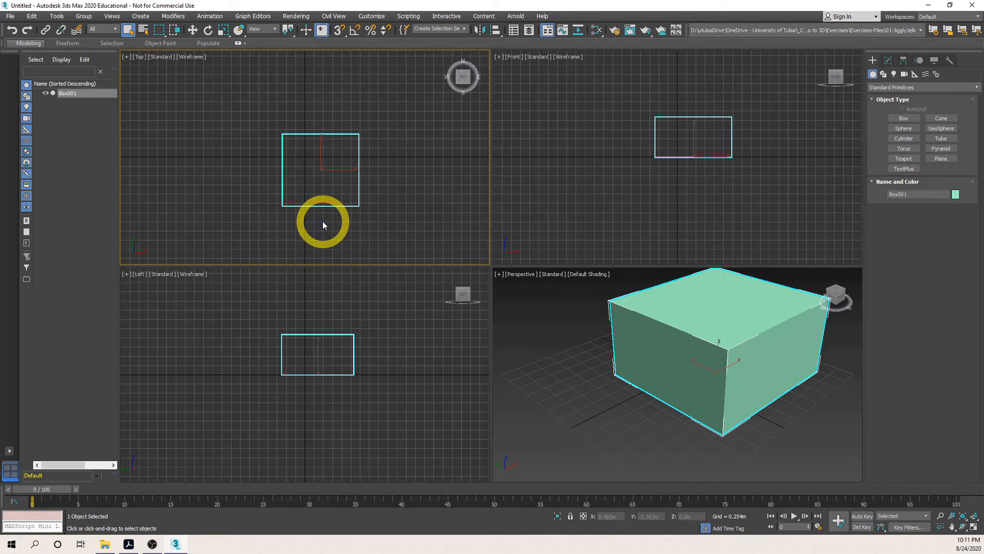
Rename the box as MyBox.
left_click(713, 326)
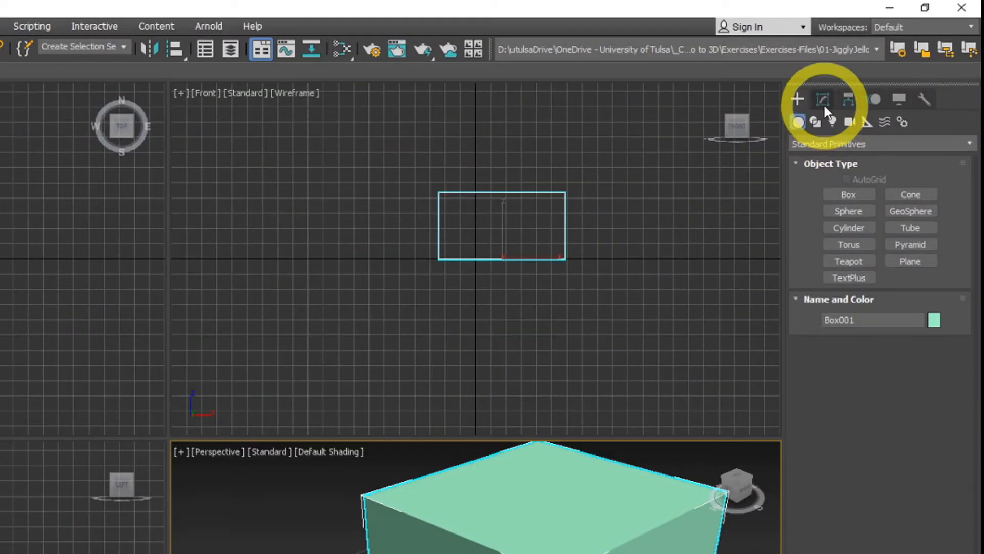
left_click(823, 103)
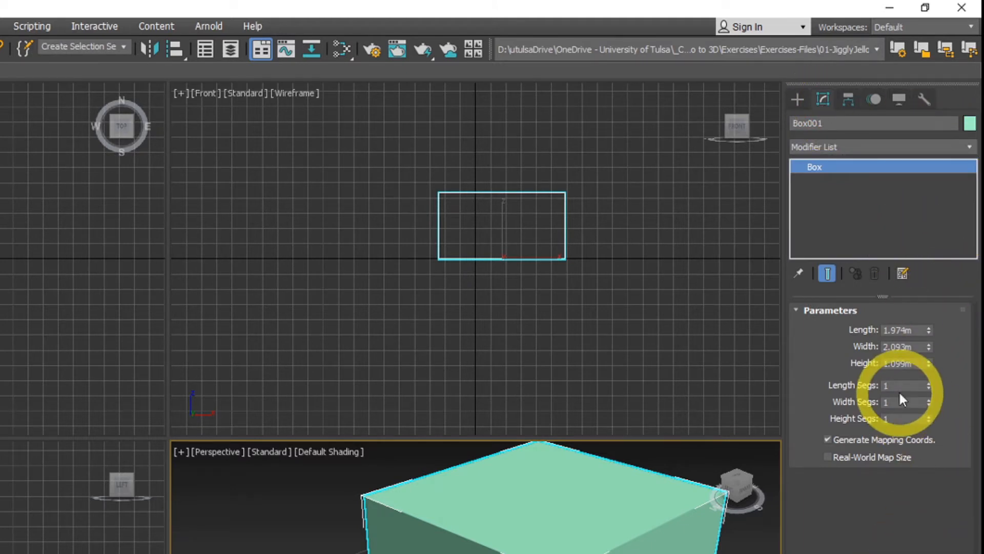
left_click(922, 123)
left_click_drag(922, 123, 758, 129)
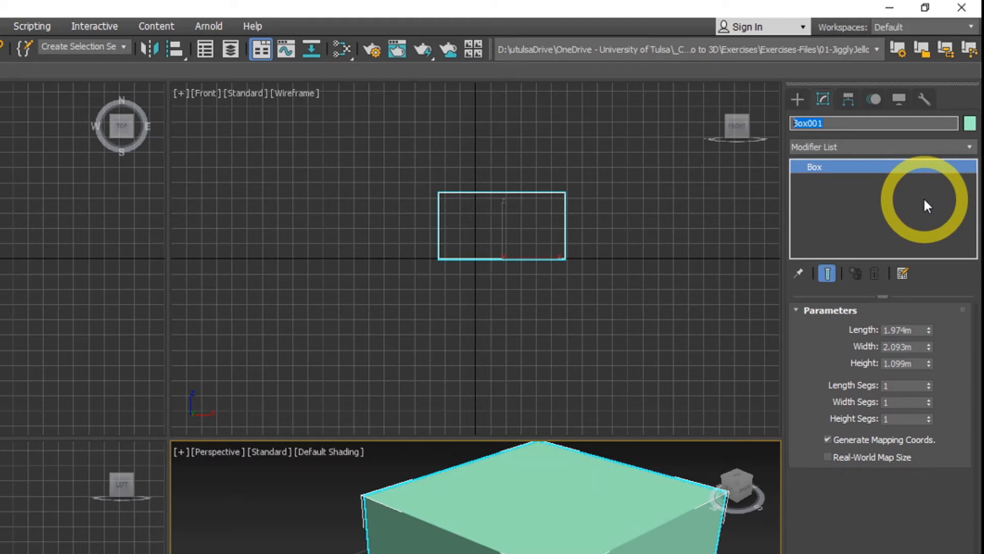
type("MyBox")
key("Return")
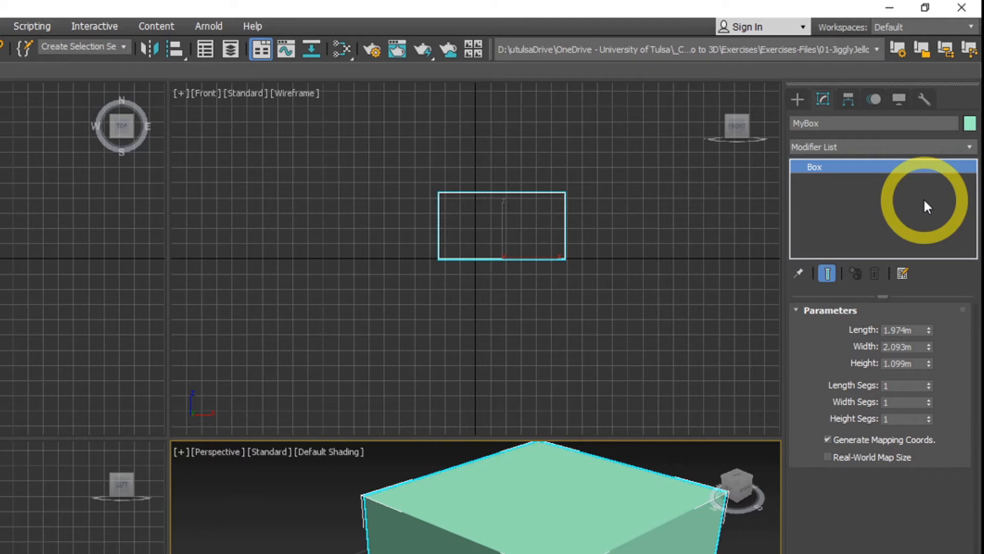
Change the box's object color to the orchid purple swatch of the 3ds Max palette.
left_click(969, 123)
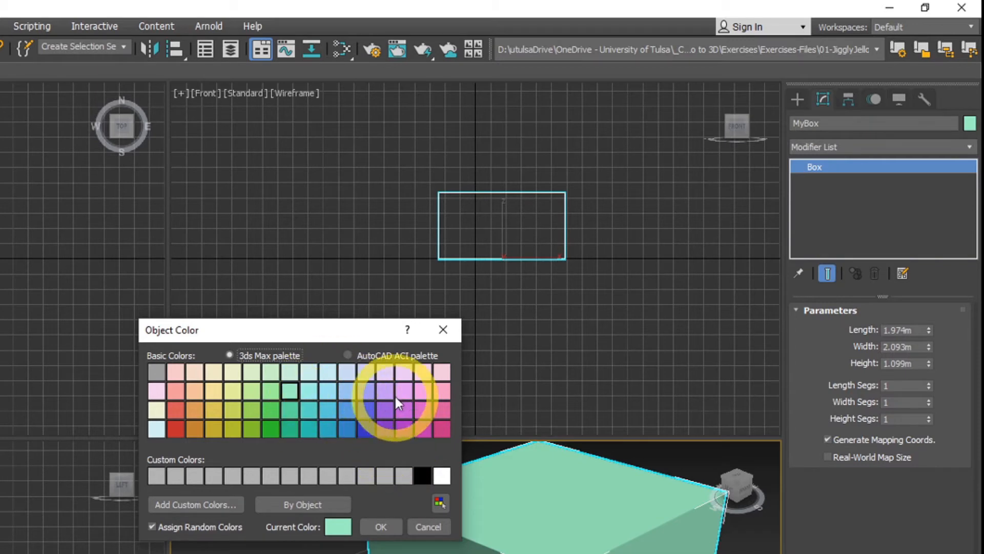
left_click(404, 410)
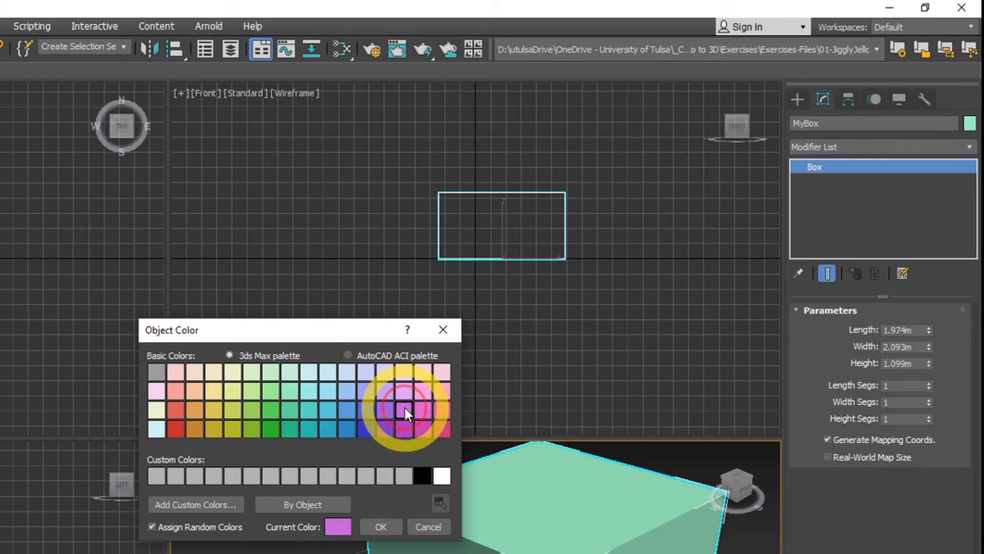
left_click(380, 527)
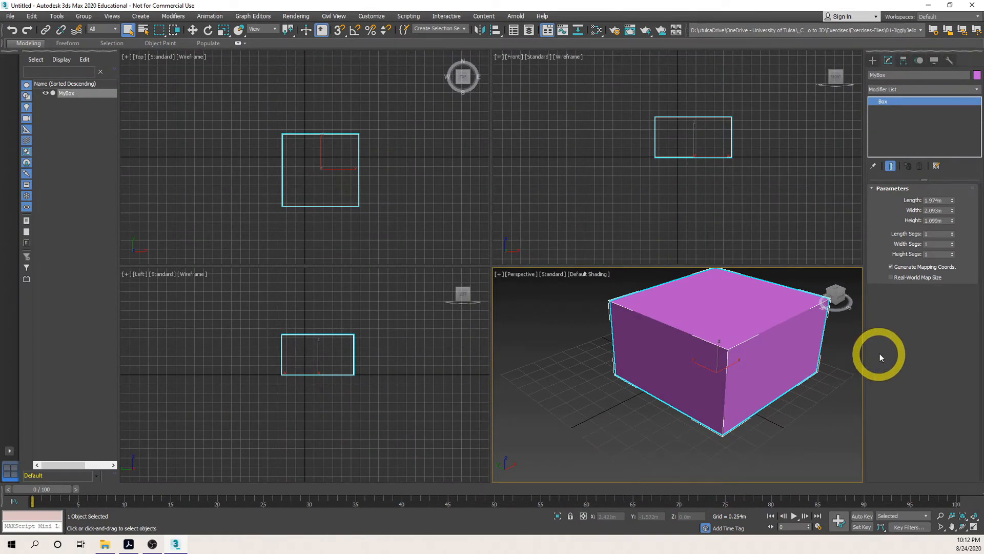
Set the box's length, width and height to 10 m each.
left_click(754, 318)
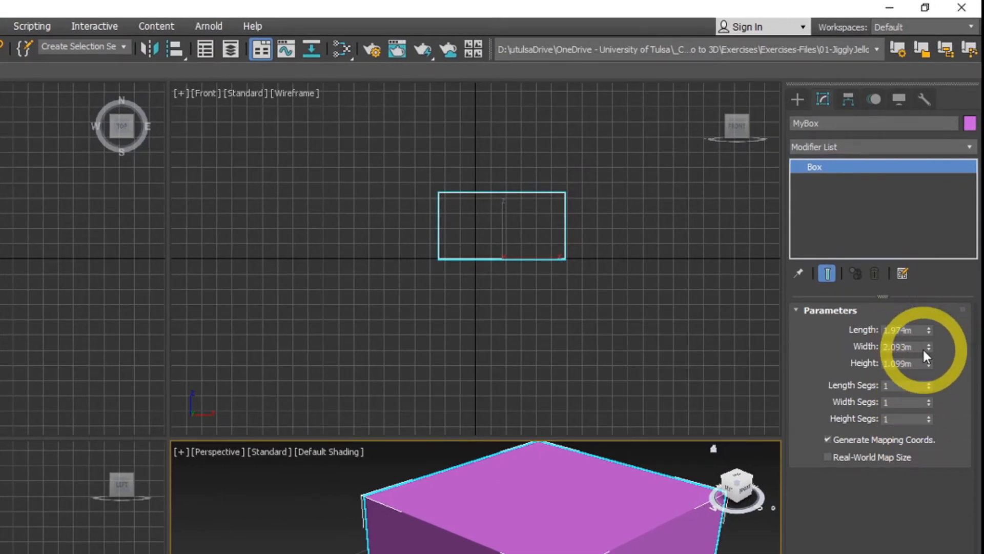
double_click(918, 329)
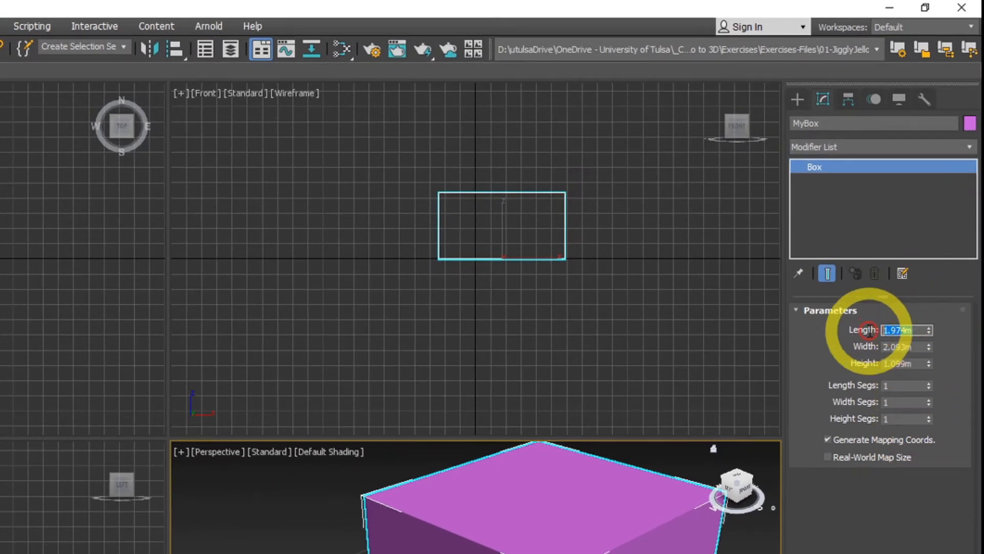
type("12")
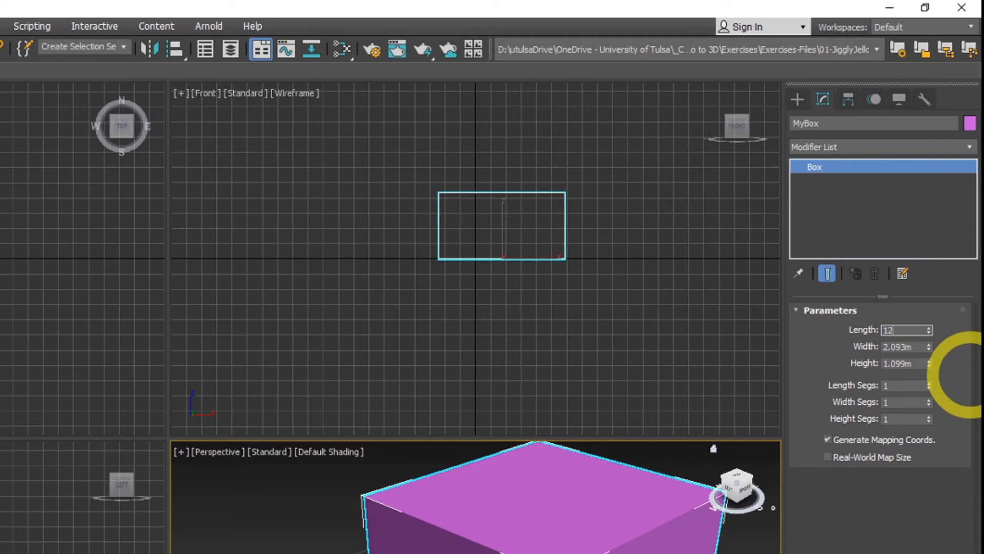
key("Tab")
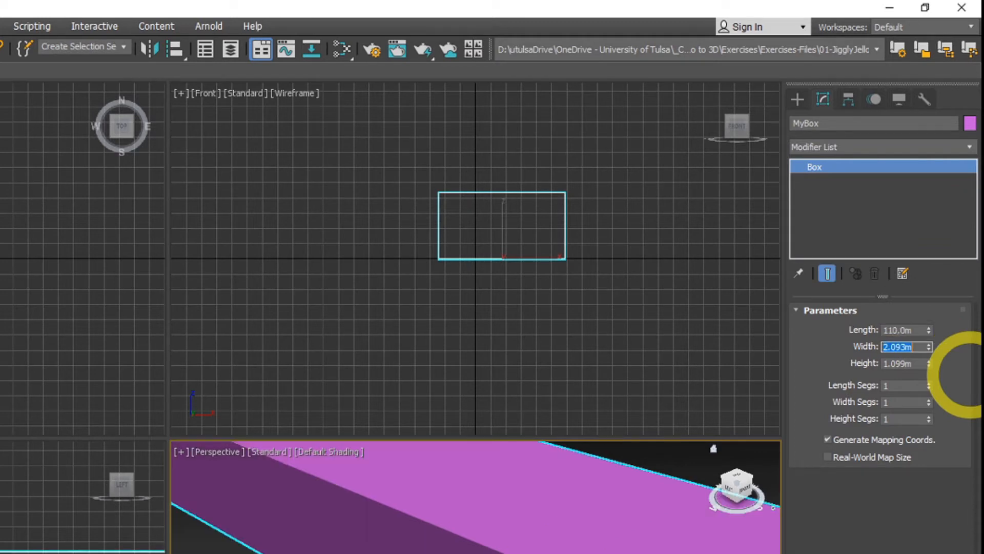
key("Tab")
type("1")
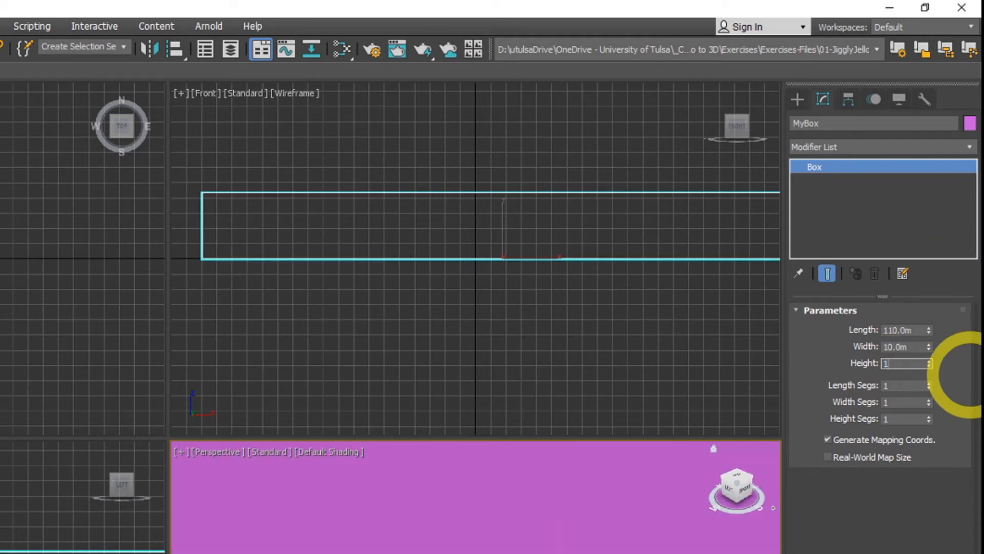
type("0")
key("Return")
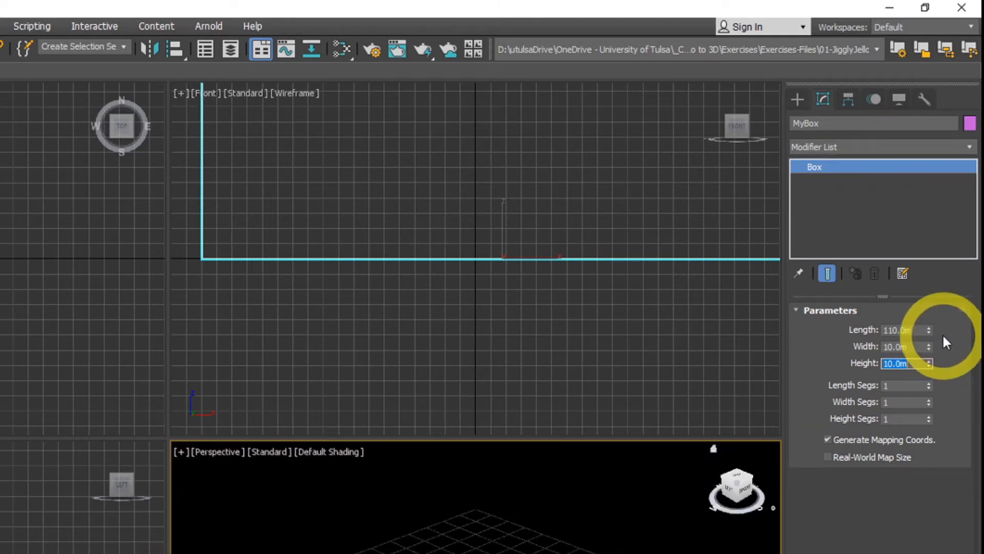
left_click(920, 331)
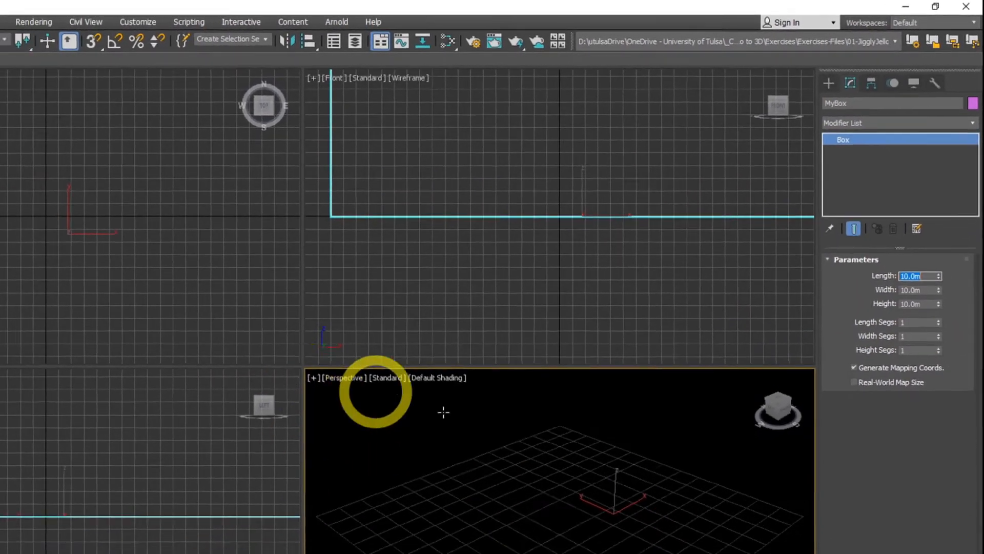
Draw a sphere with a radius of about 2.96 m in the Top viewport, to the right of the box.
scroll(443, 549, "down", 5)
scroll(623, 368, "down", 5)
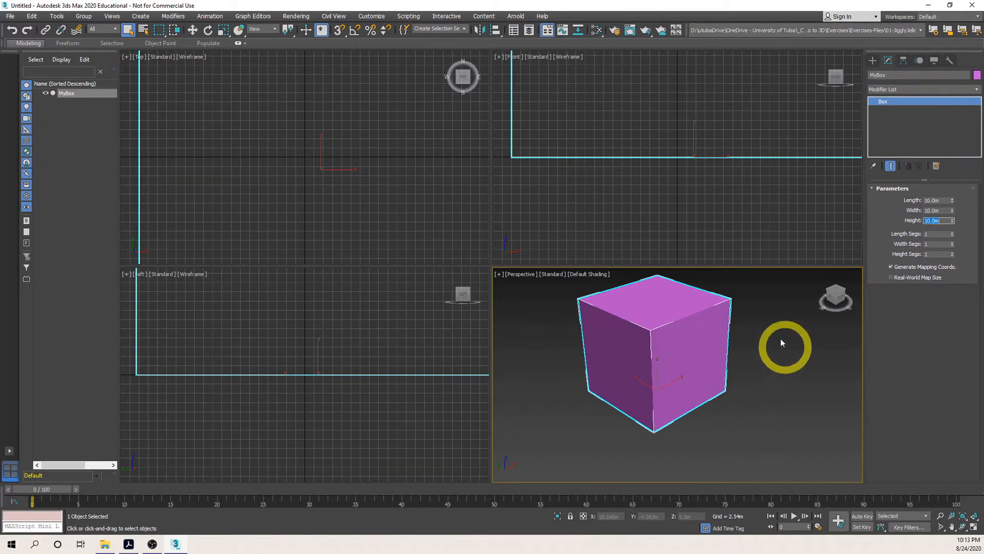
left_click(964, 521)
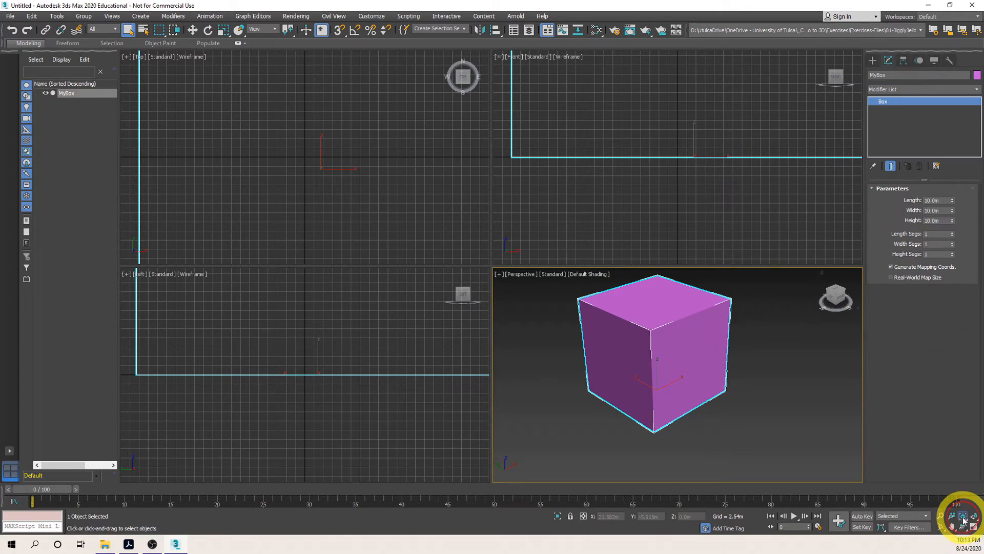
left_click(975, 516)
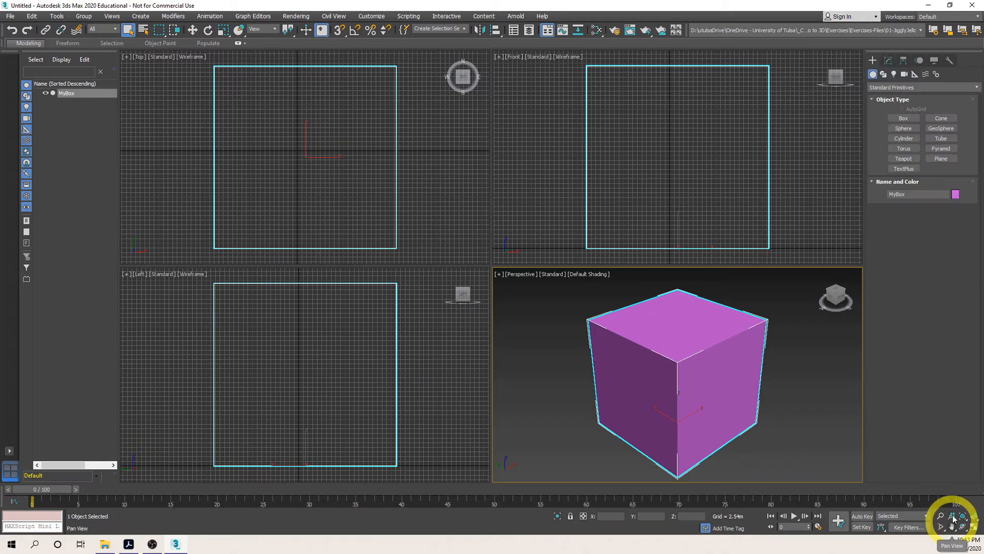
left_click(953, 516)
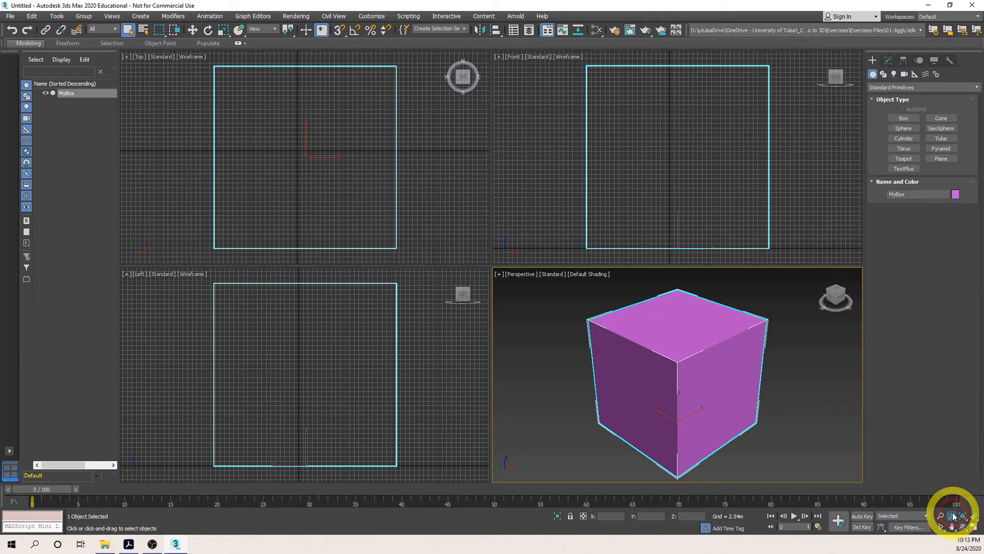
left_click_drag(477, 264, 471, 304)
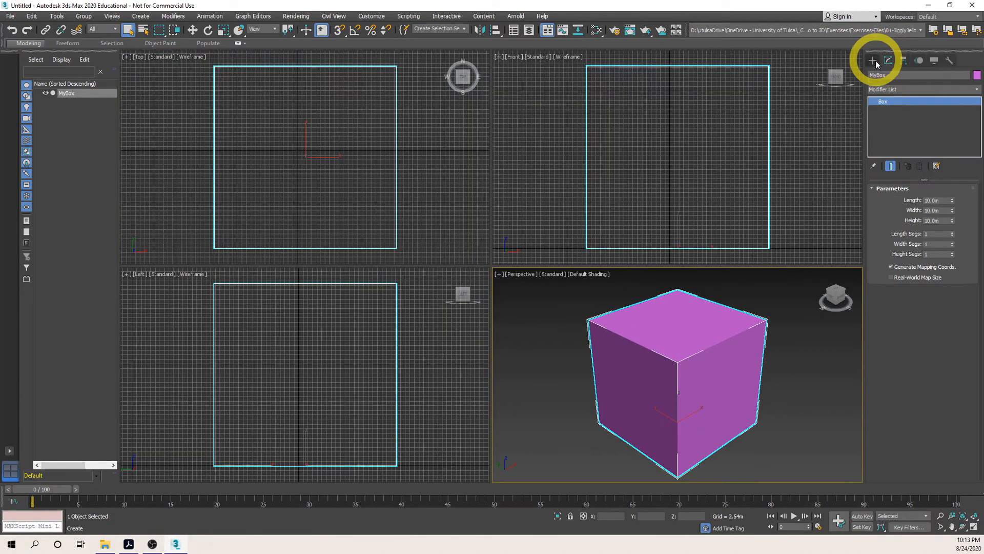
left_click(873, 61)
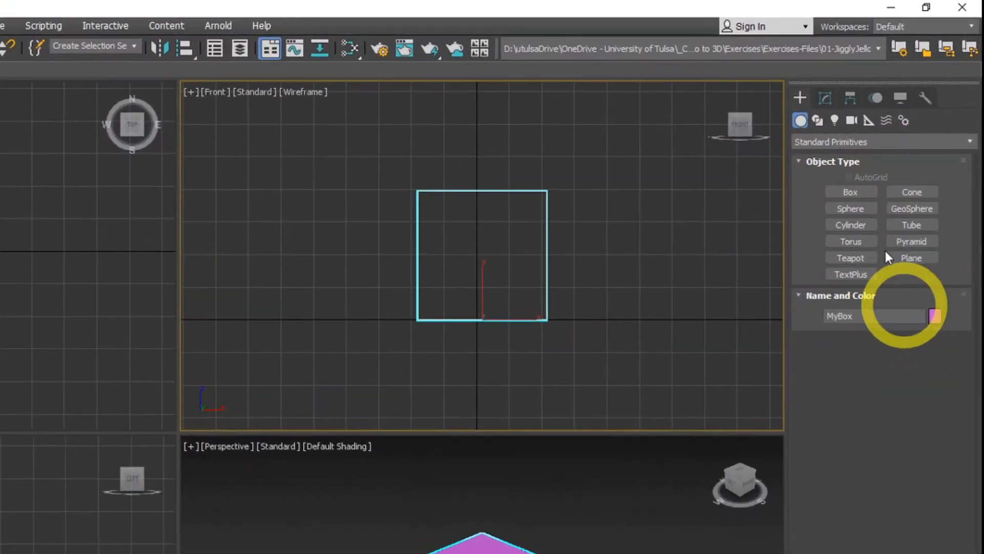
left_click(840, 208)
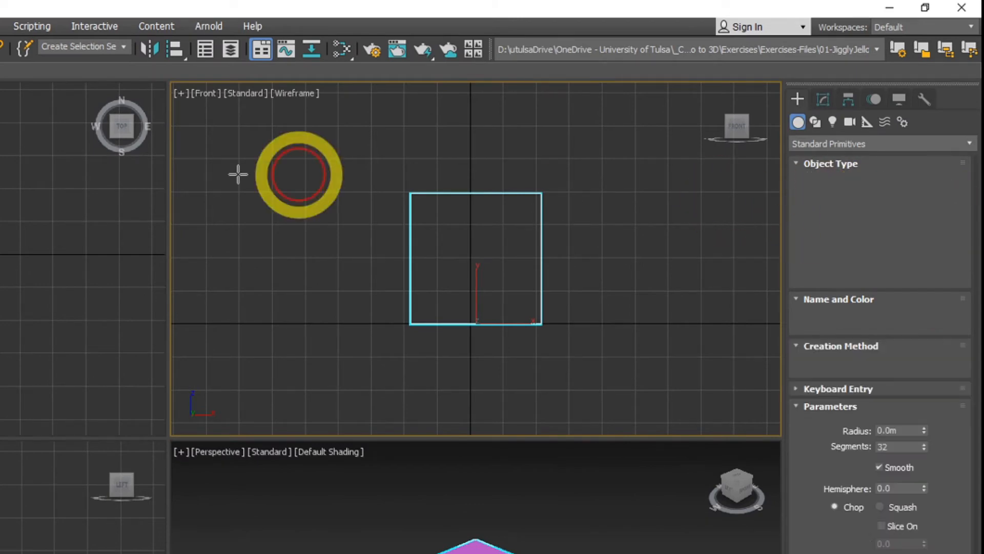
left_click_drag(33, 259, 66, 282)
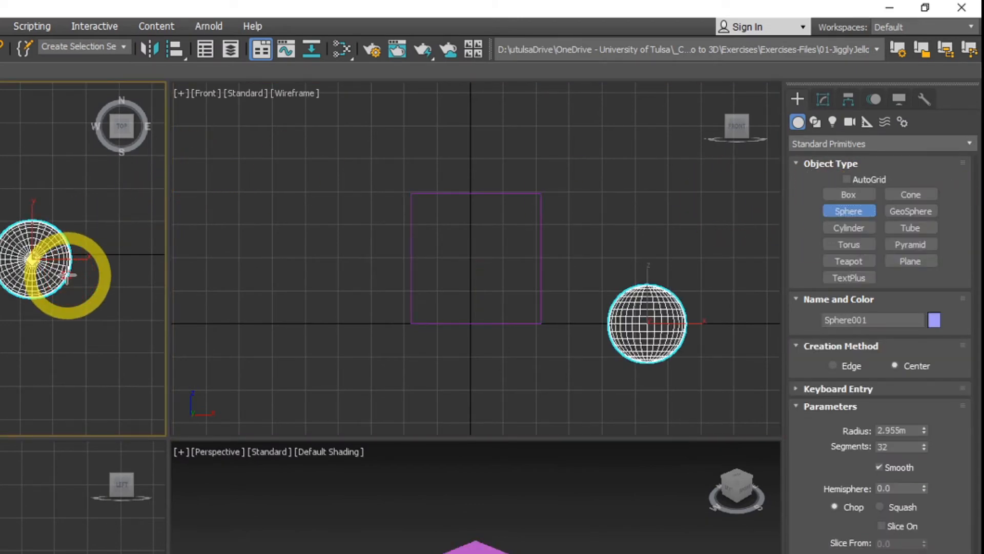
Draw a pointed cone with a base radius of about 4.36 m and height of about 6.36 m on the box's other side.
left_click(903, 204)
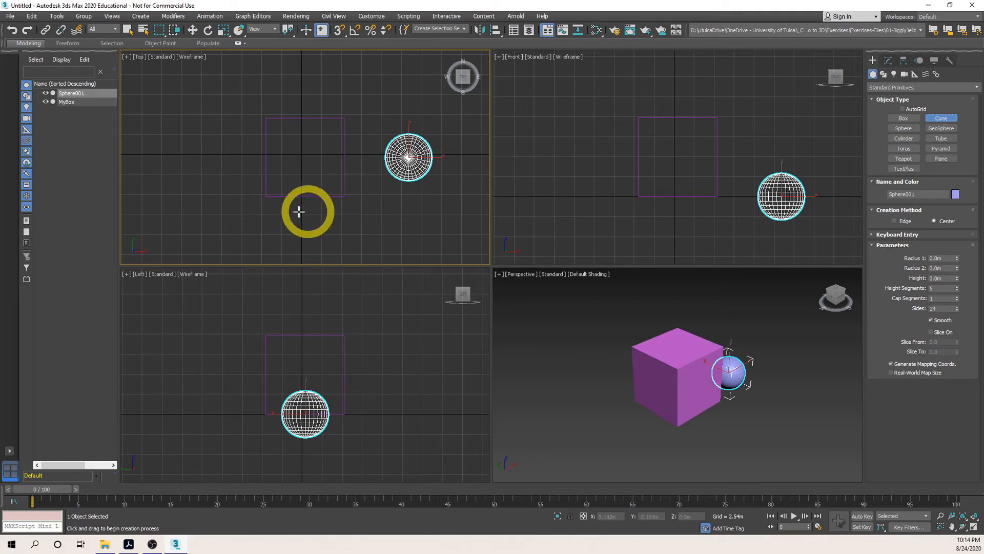
left_click_drag(0, 320, 0, 356)
left_click_drag(222, 215, 208, 198)
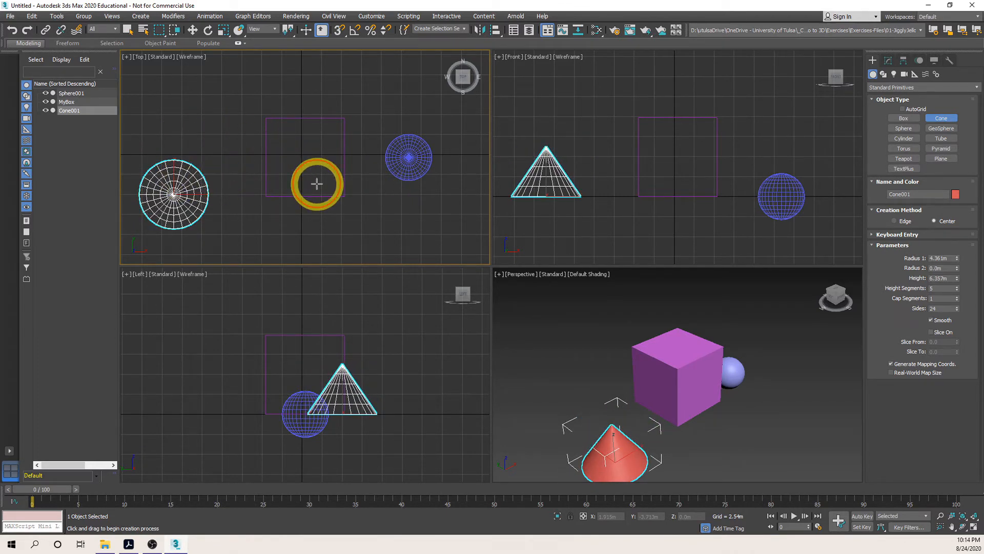
left_click(904, 148)
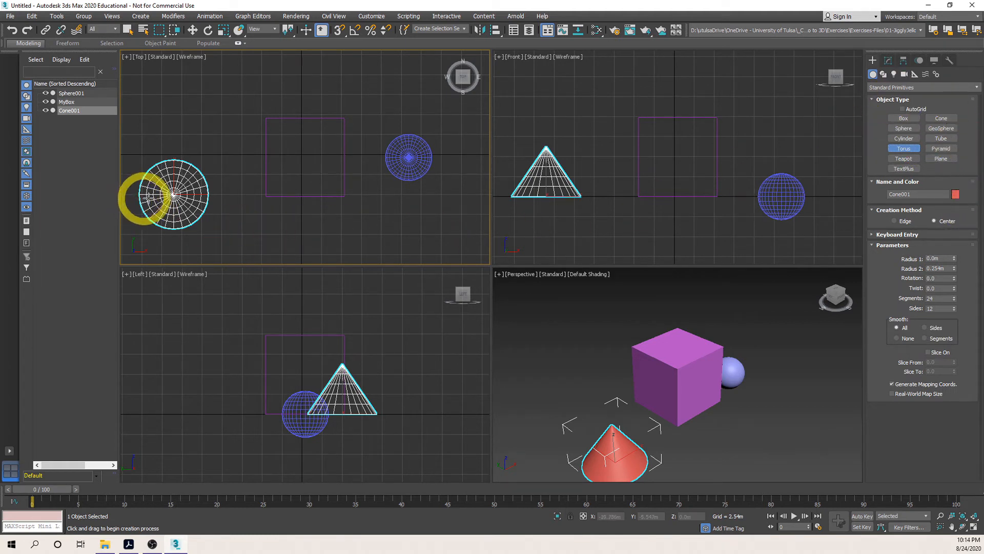
left_click(895, 60)
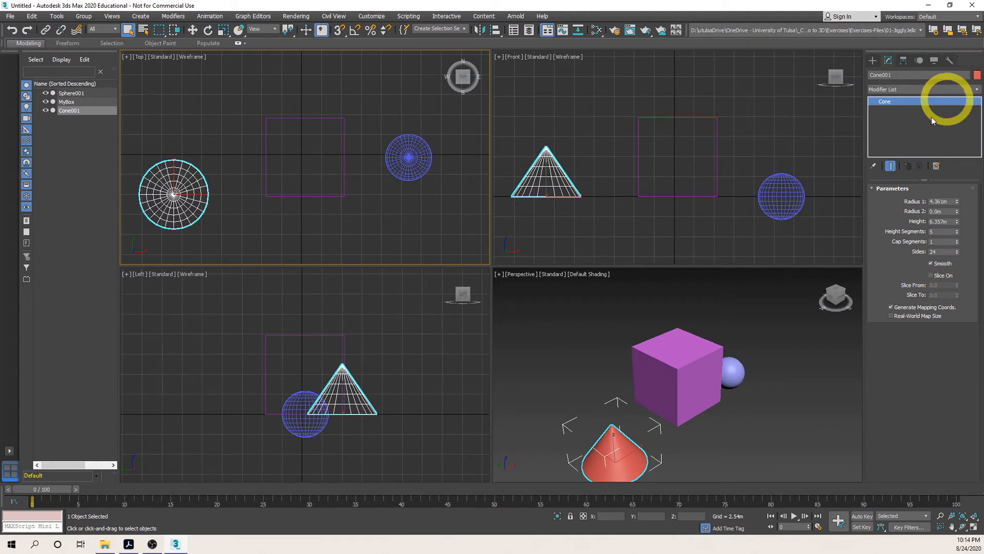
left_click(872, 60)
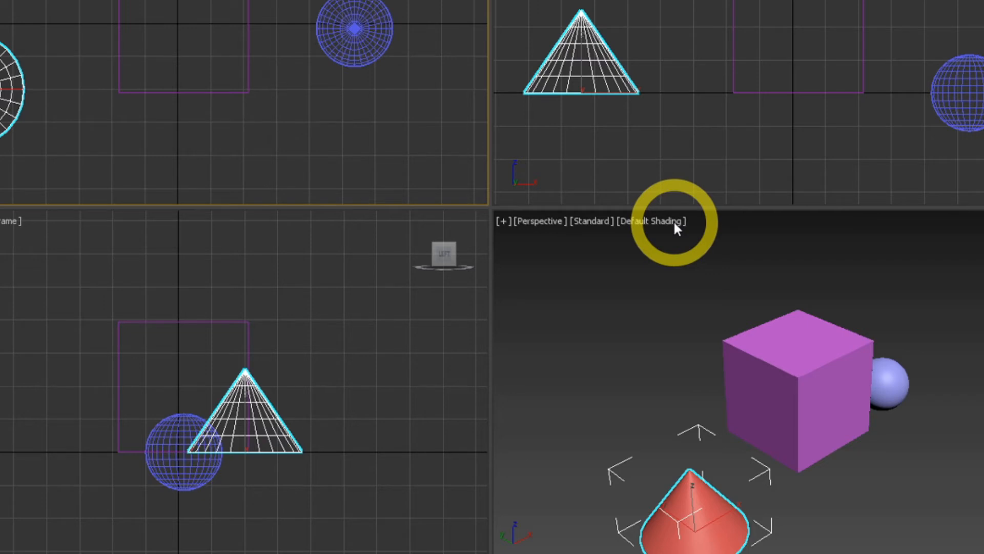
Deselect the cone and make the Front viewport active.
left_click(647, 97)
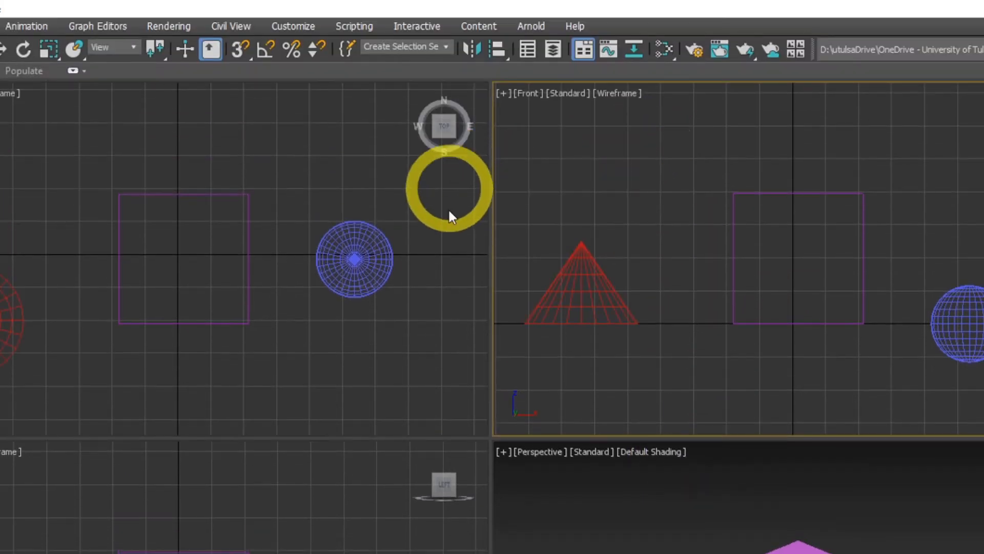
left_click(451, 241)
left_click(363, 549)
left_click(678, 227)
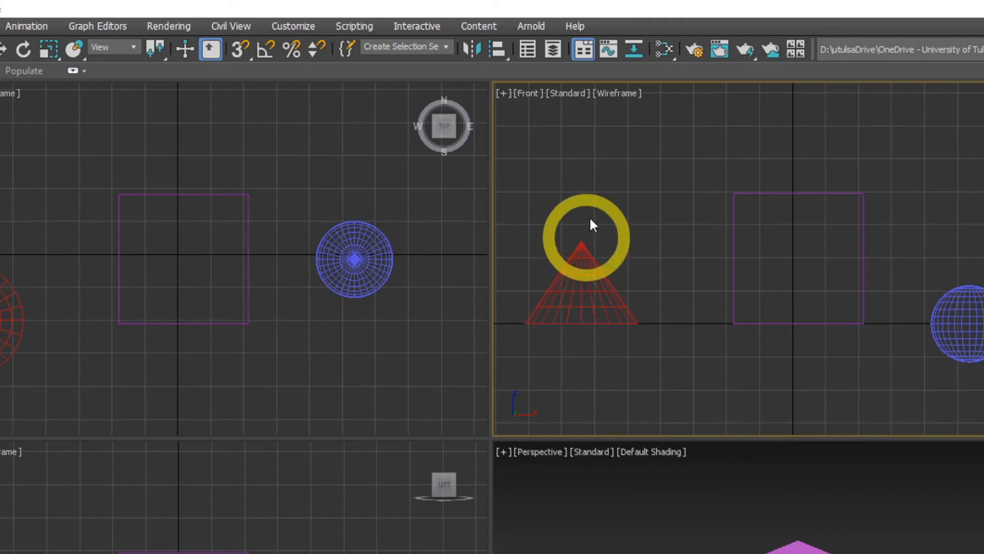
Preview the Front viewport in Default Shading and restore it to Wireframe Override.
left_click(629, 95)
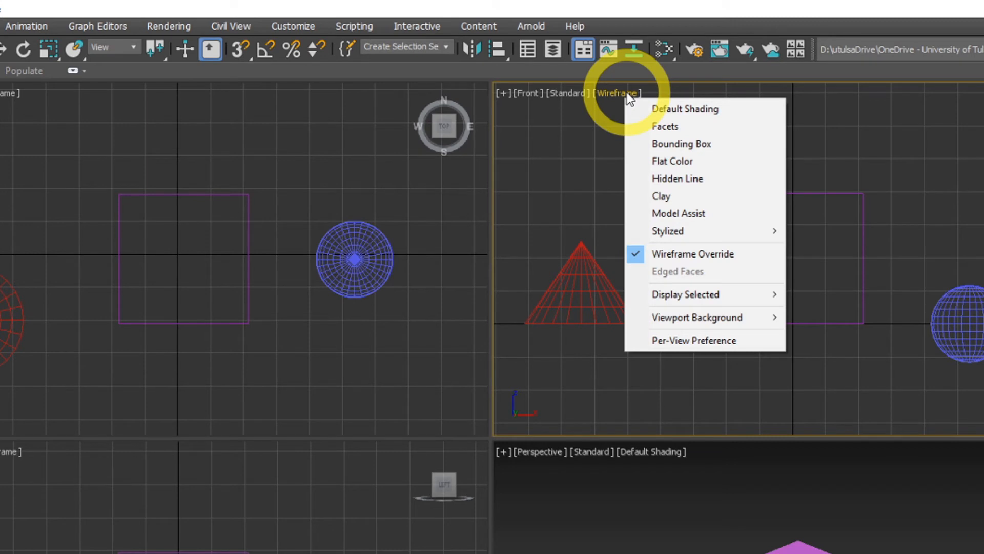
left_click(662, 110)
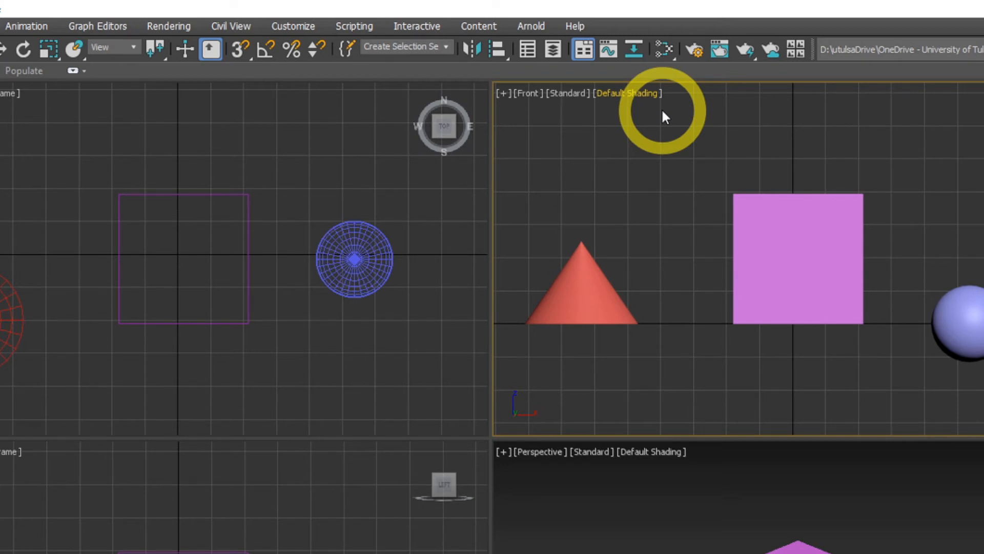
left_click(615, 98)
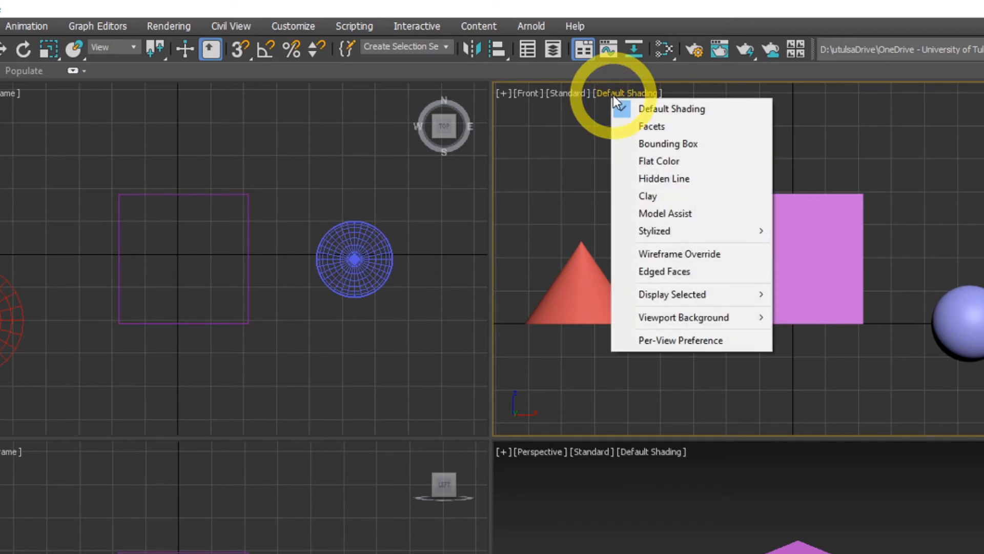
left_click(709, 255)
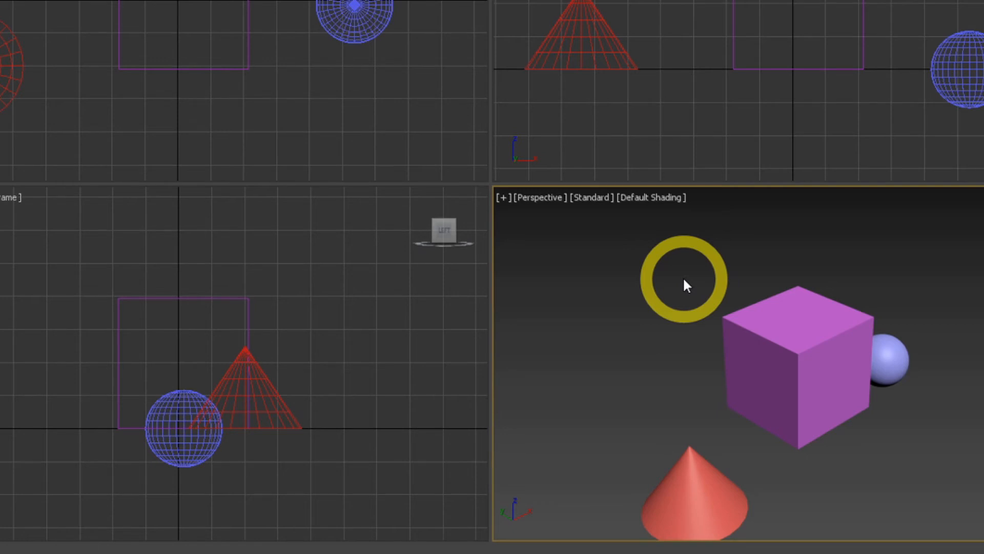
Turn on Edged Faces over the shaded objects in the Perspective viewport and inspect the edges on the cone.
mouse_move(687, 286)
left_mouse_down()
mouse_move(782, 336)
mouse_move(676, 255)
mouse_move(681, 277)
left_mouse_up()
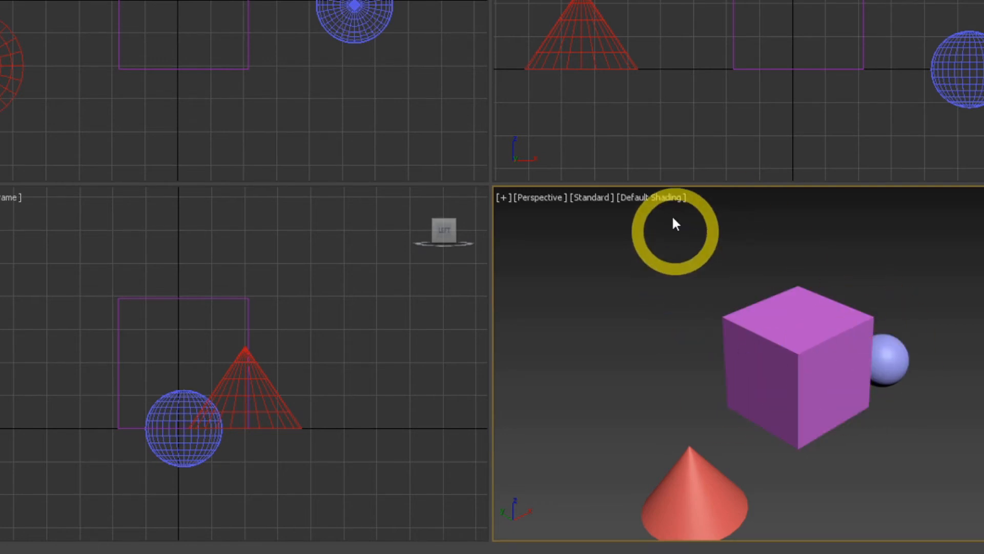
left_click(671, 199)
left_click(650, 200)
left_click(650, 200)
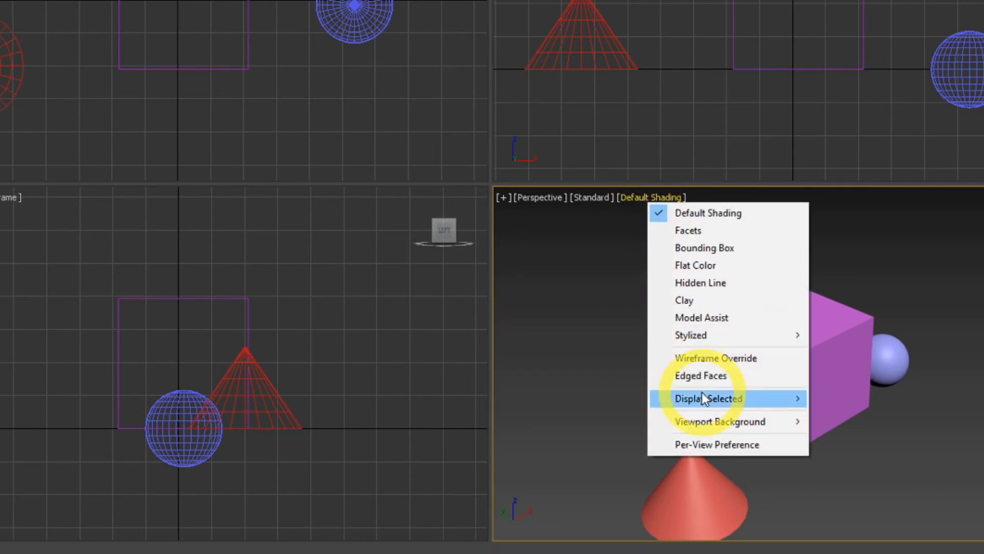
left_click(702, 376)
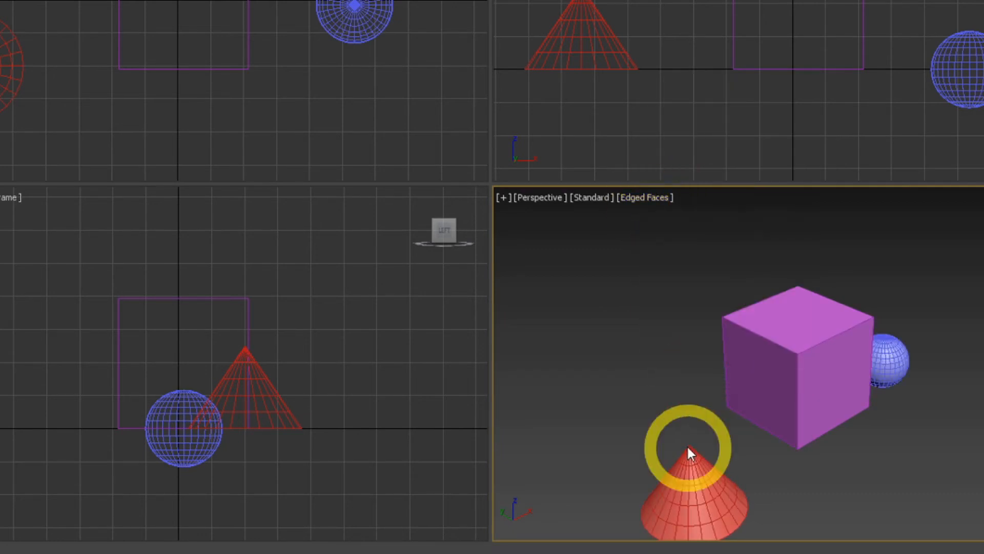
middle_click_drag(687, 444, 687, 377)
left_click(802, 264)
left_click(752, 369)
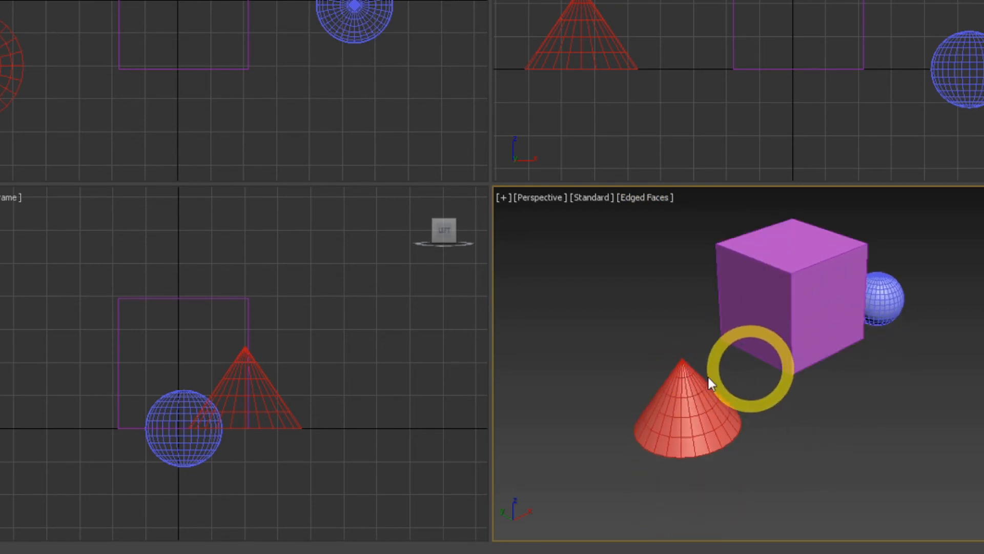
left_click(682, 392)
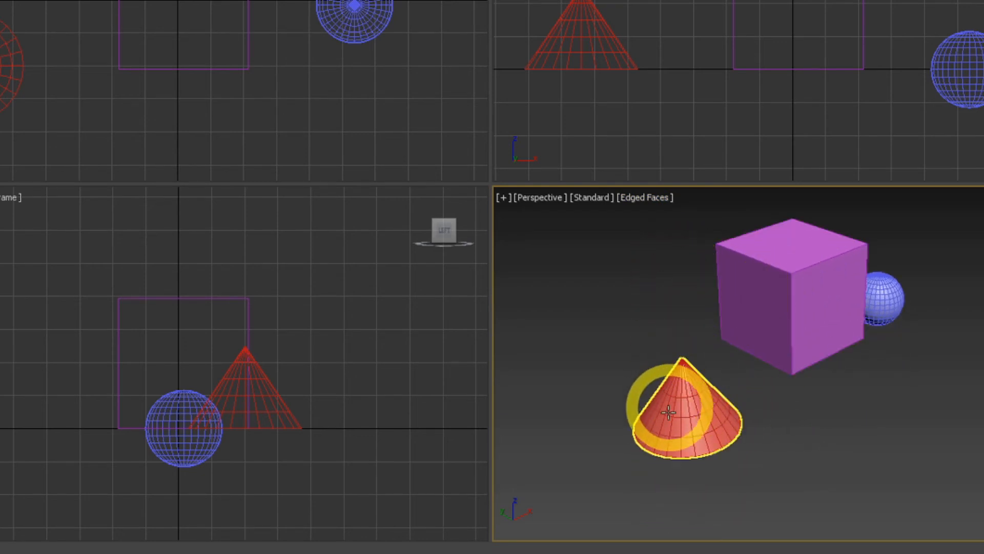
left_click(705, 375)
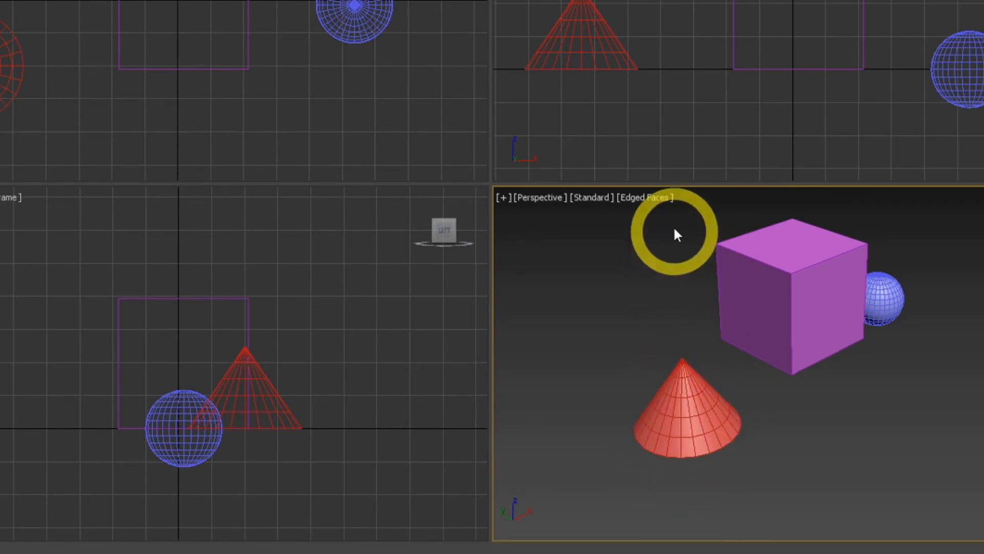
Turn off Edged Faces in the Perspective viewport so that only Default Shading is used.
left_click(651, 196)
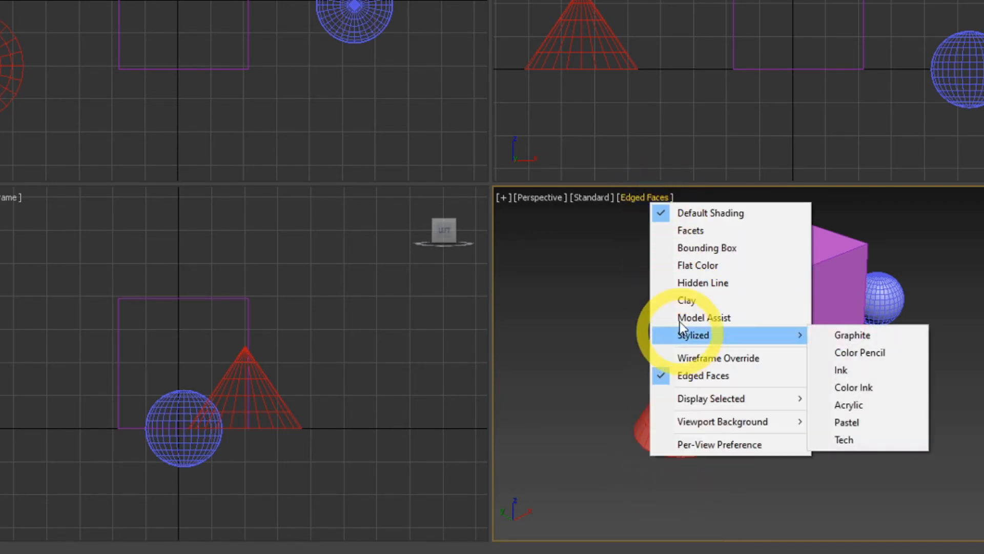
left_click(661, 376)
middle_click_drag(626, 329, 632, 378)
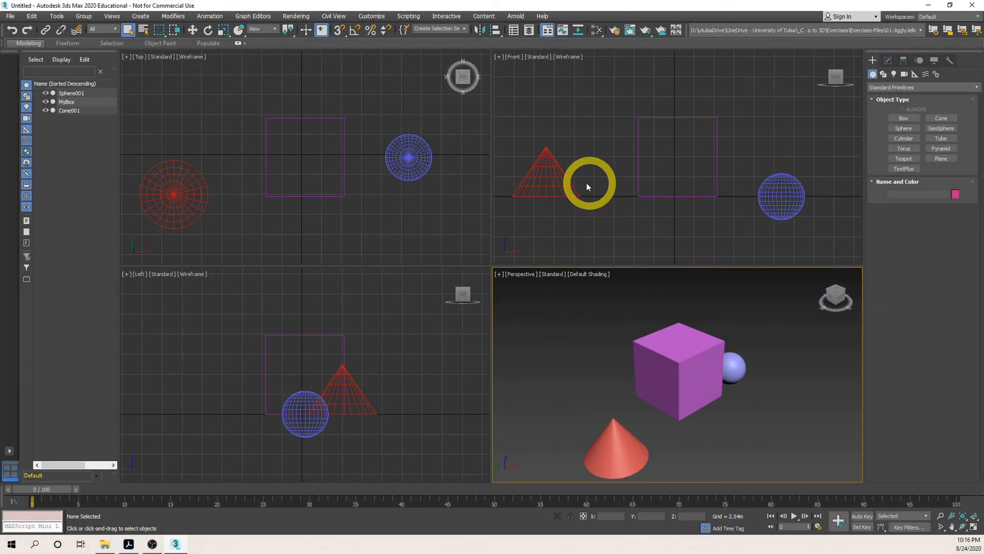
Select the cone in the Front viewport and add a Bend modifier to it.
left_click(556, 174)
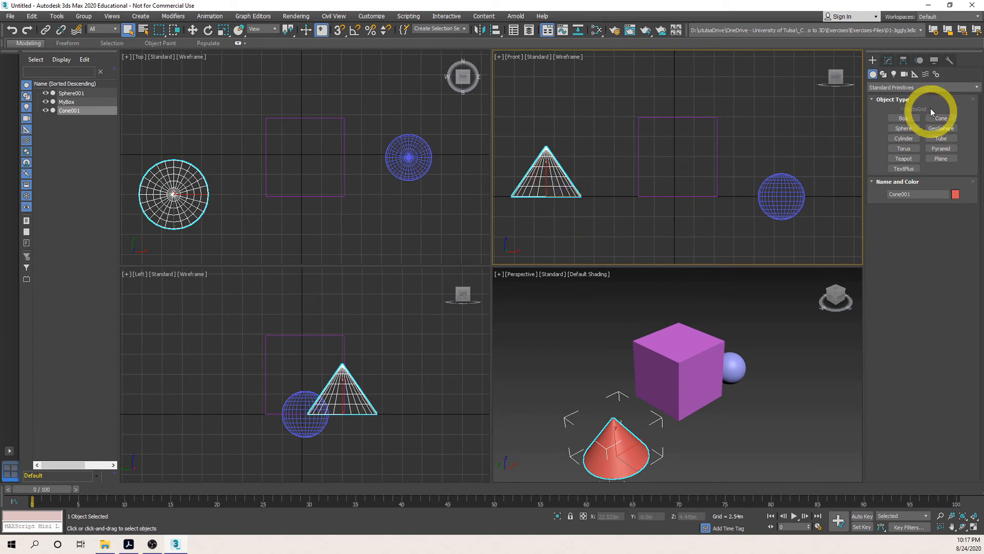
left_click(888, 60)
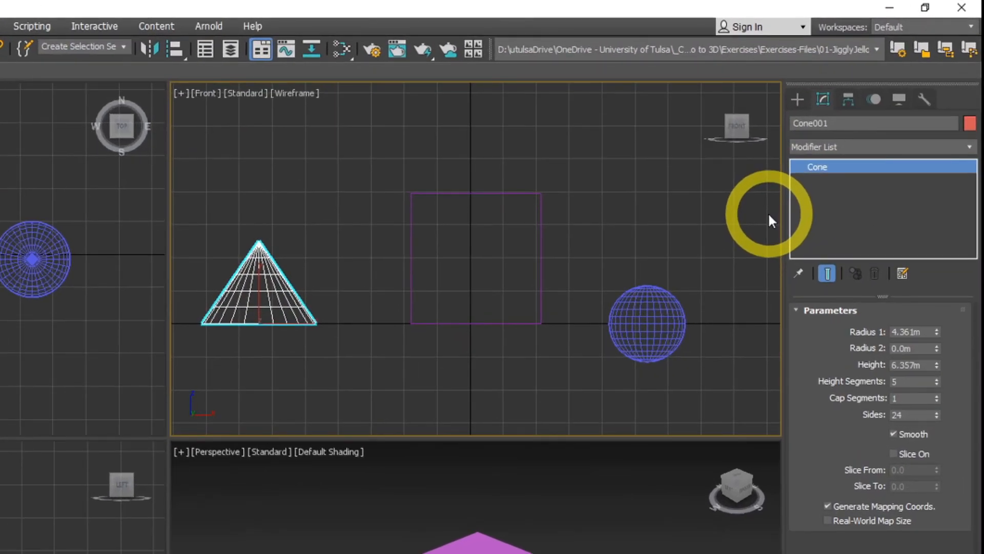
left_click(963, 148)
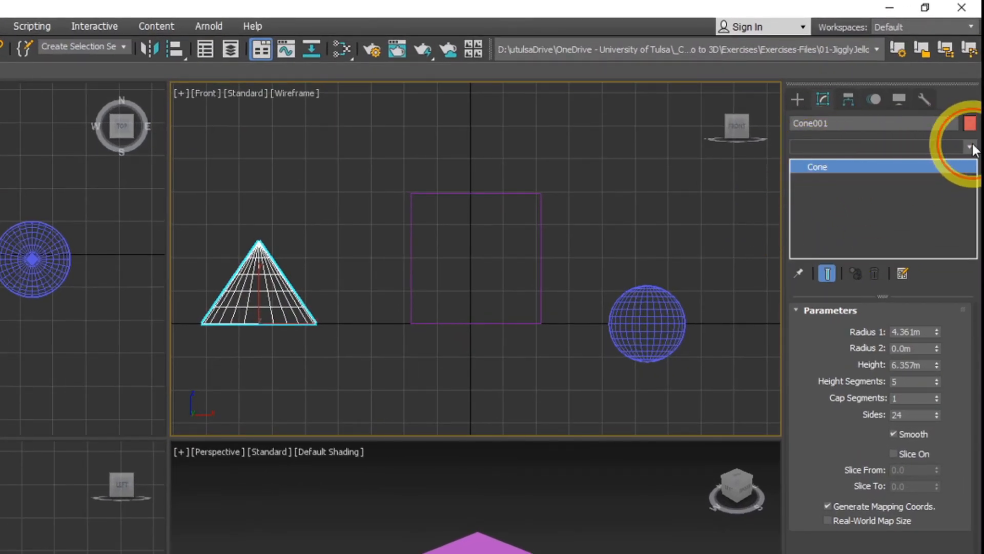
left_click_drag(971, 207, 960, 275)
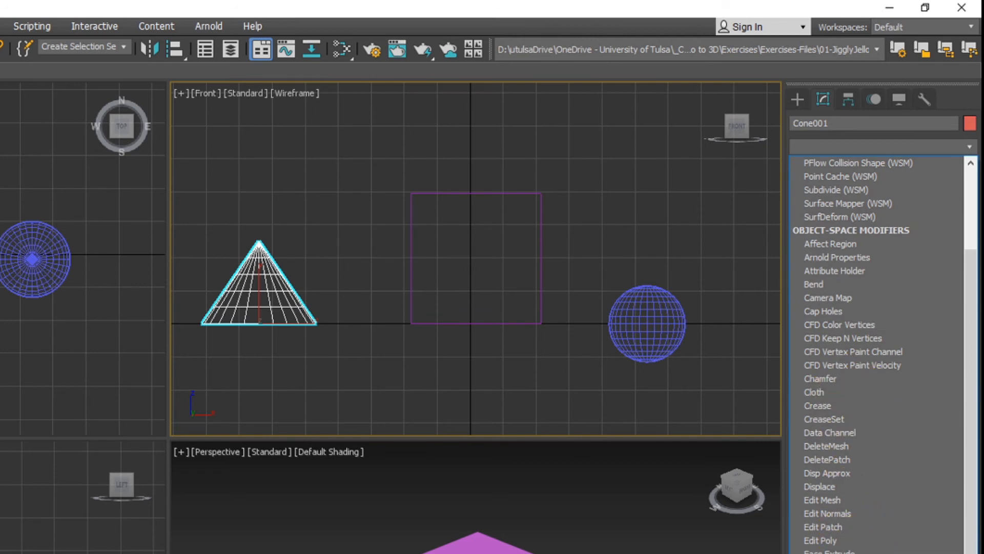
left_click(854, 283)
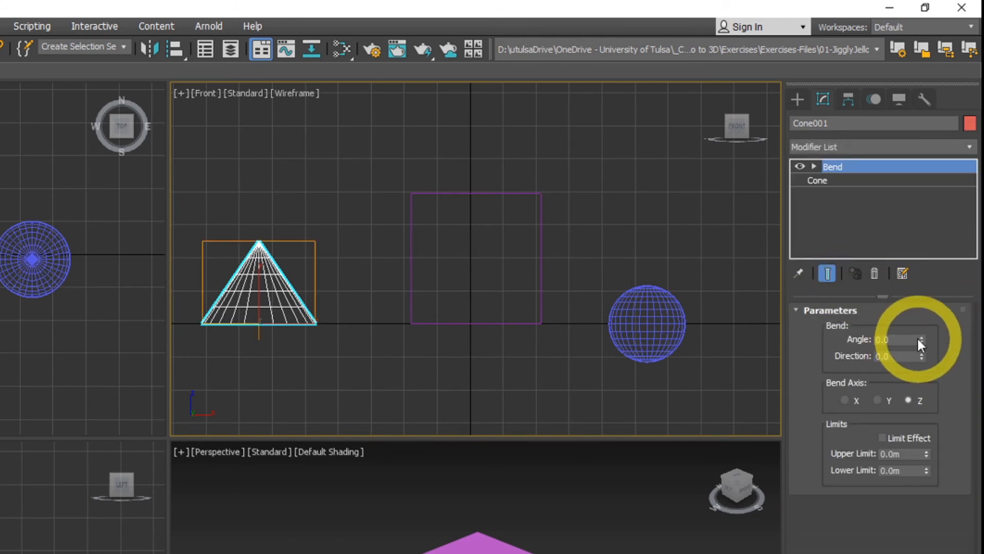
Try the Y and X bend axes on the cone, keep the bend axis on Z and set the bend angle to 45.
left_click_drag(921, 340, 848, 373)
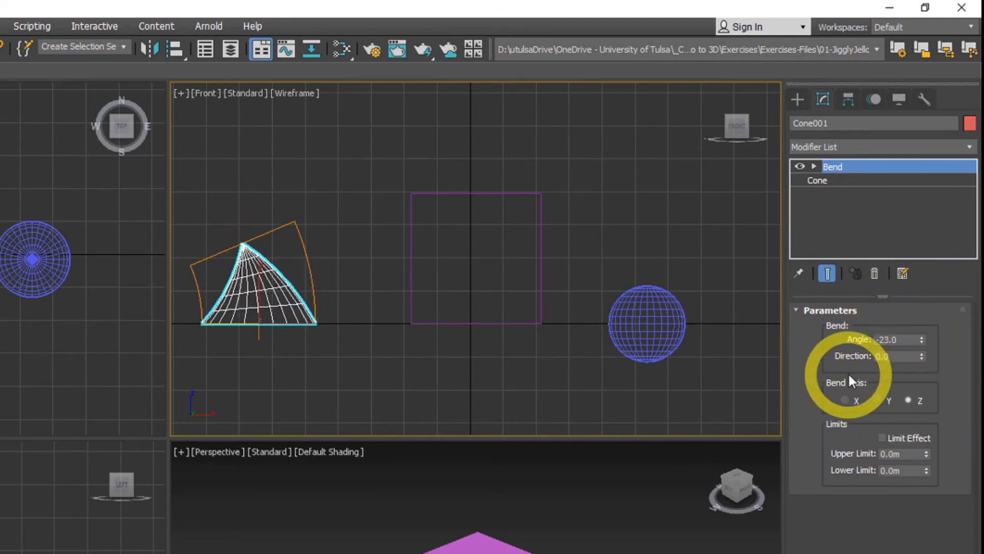
left_click(875, 398)
left_click(853, 402)
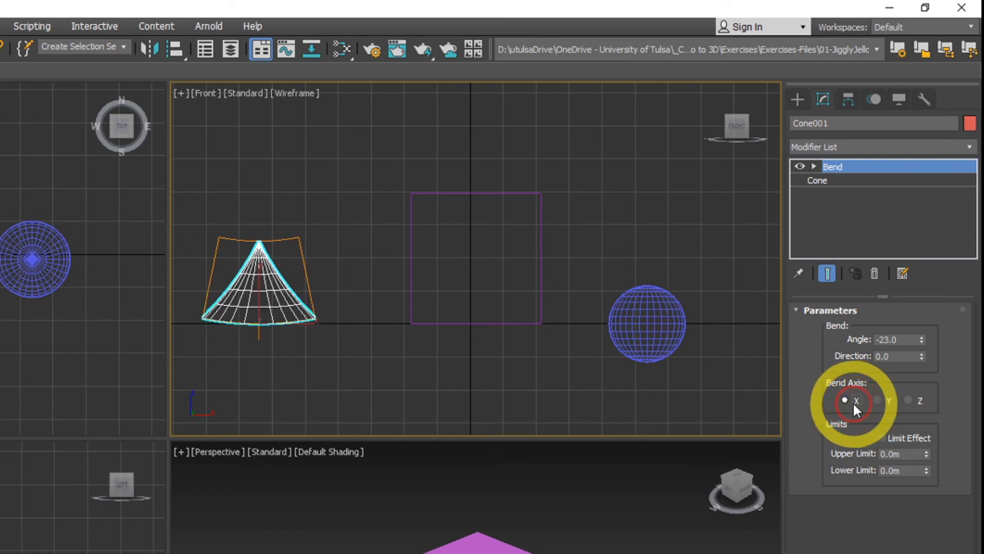
left_click(907, 400)
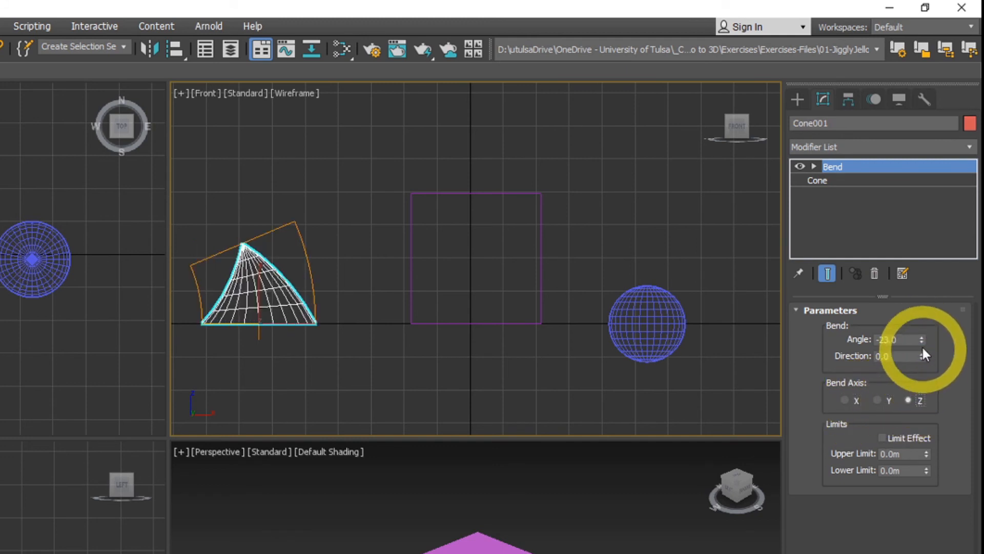
left_click_drag(921, 340, 901, 235)
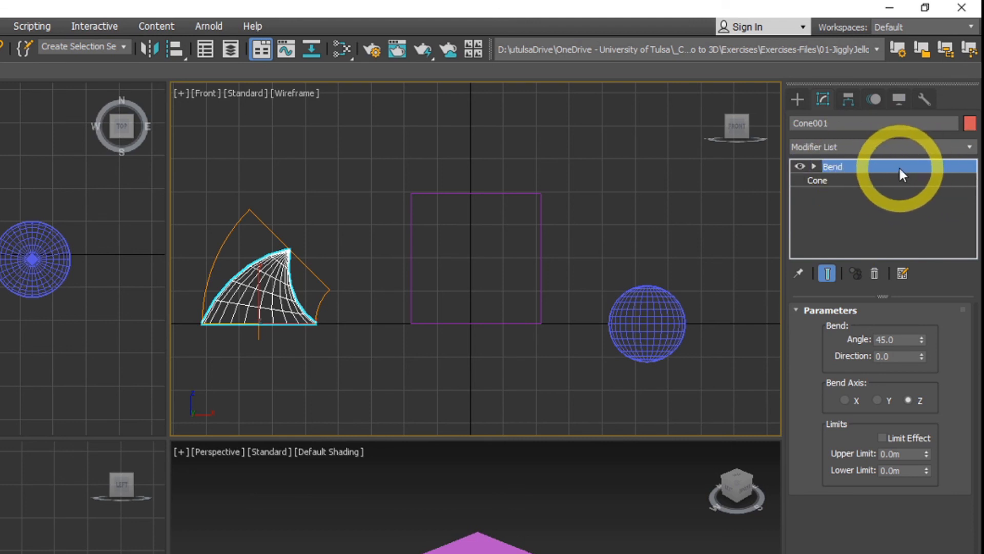
Compare the cone with the Bend modifier disabled and enabled, and show the parameters of the base Cone.
left_click(800, 165)
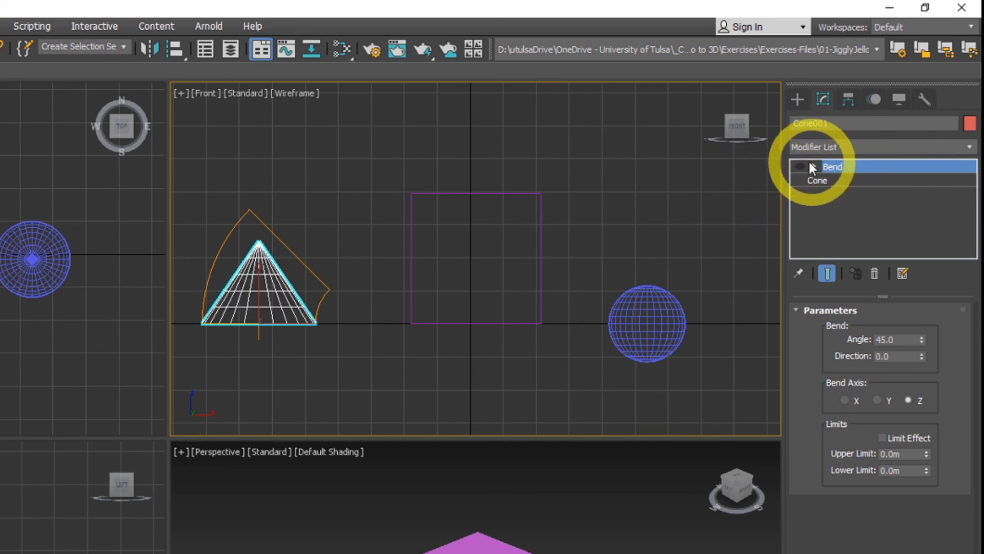
left_click(799, 165)
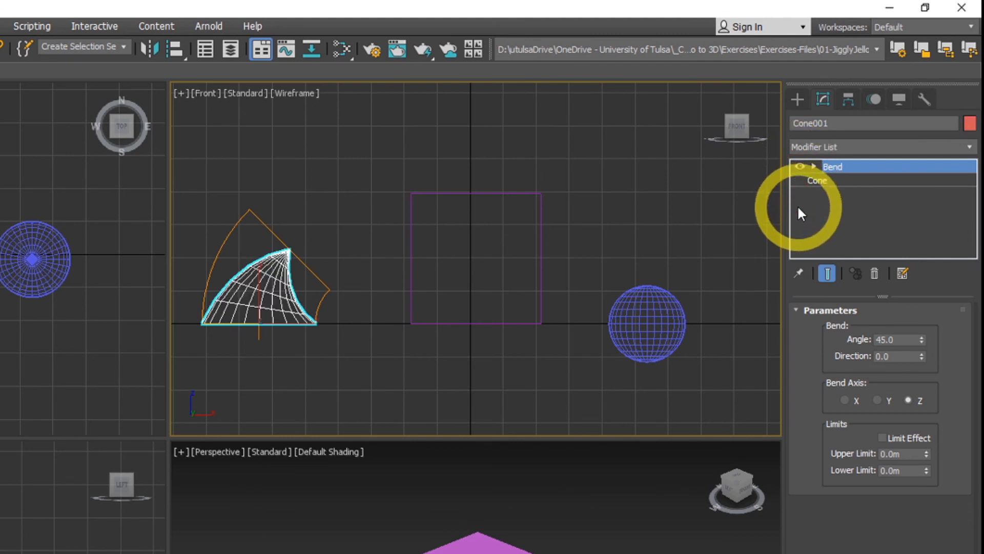
left_click(826, 179)
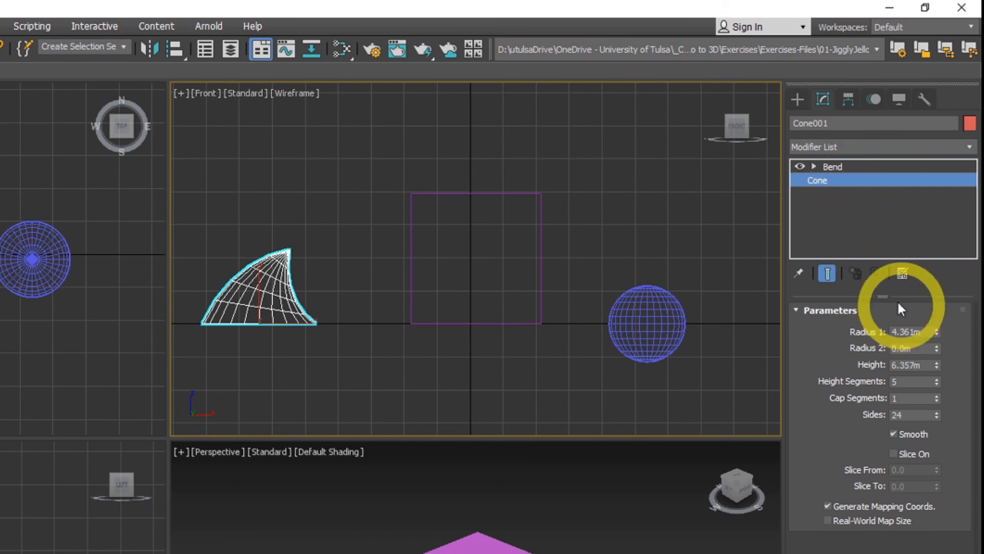